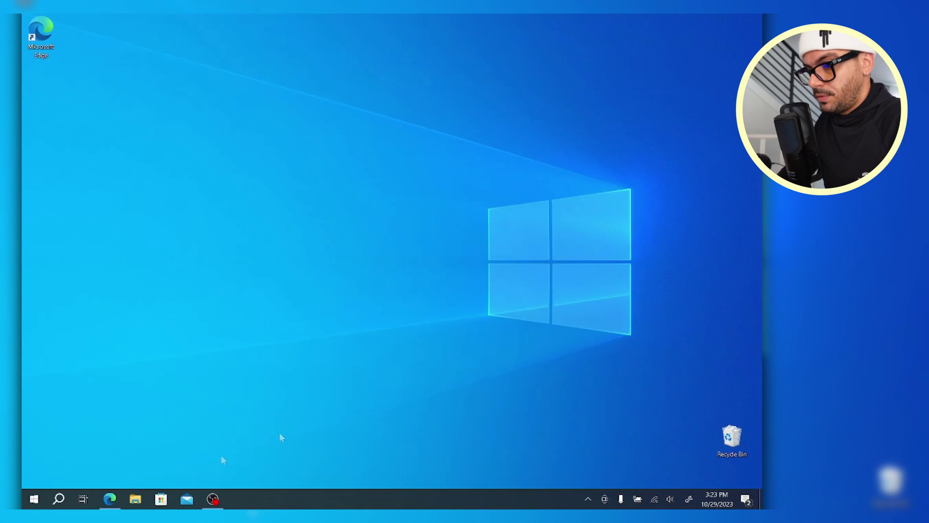
Search 'blue' from the taskbar and open Bluetooth & other devices settings.
click(58, 499)
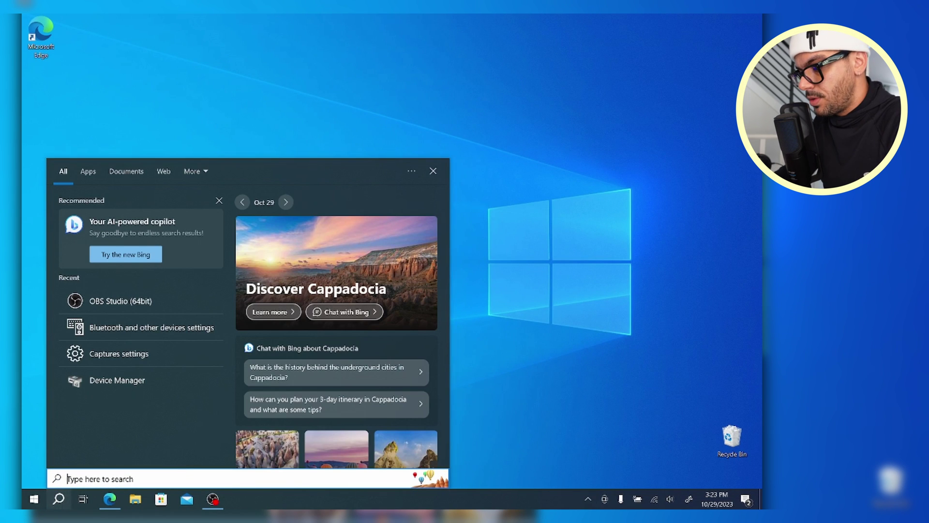
text(blue)
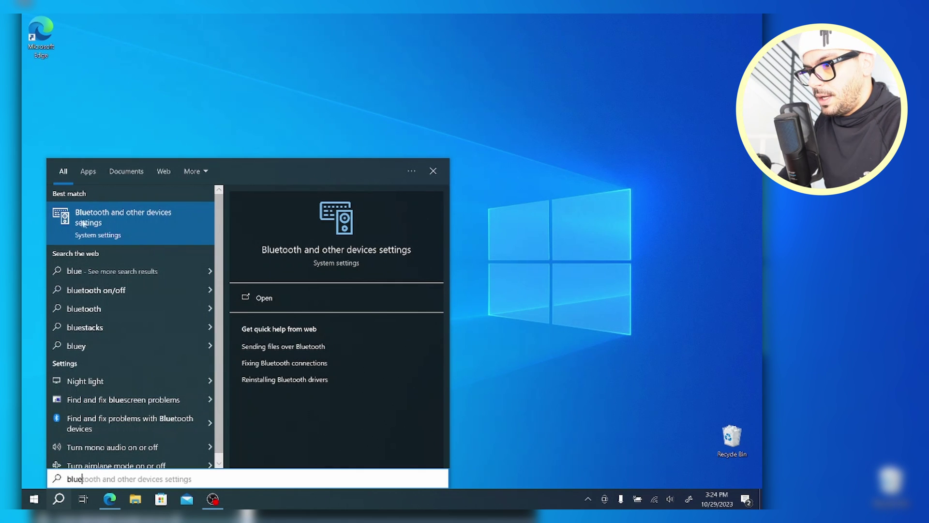
click(163, 223)
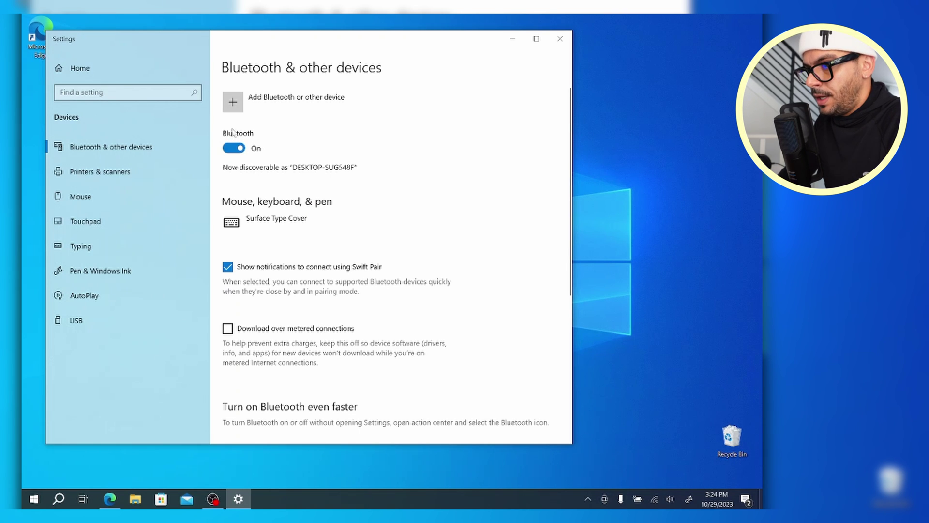
Add a Bluetooth device and pair the Magic Mouse until it shows as connected.
click(233, 104)
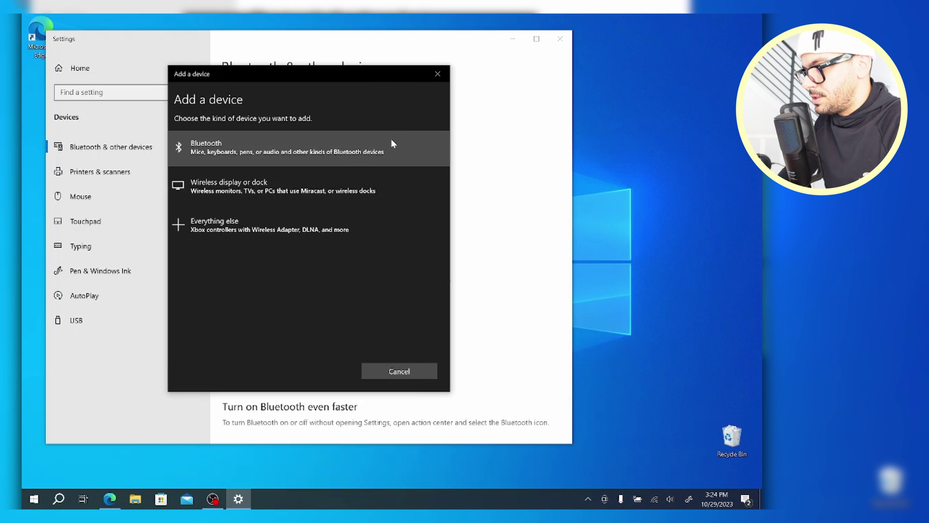
click(264, 146)
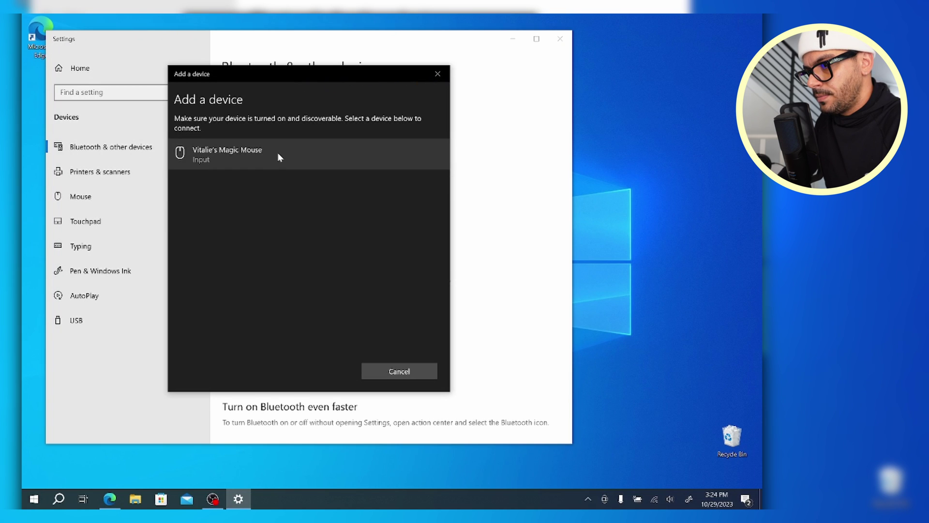
click(278, 152)
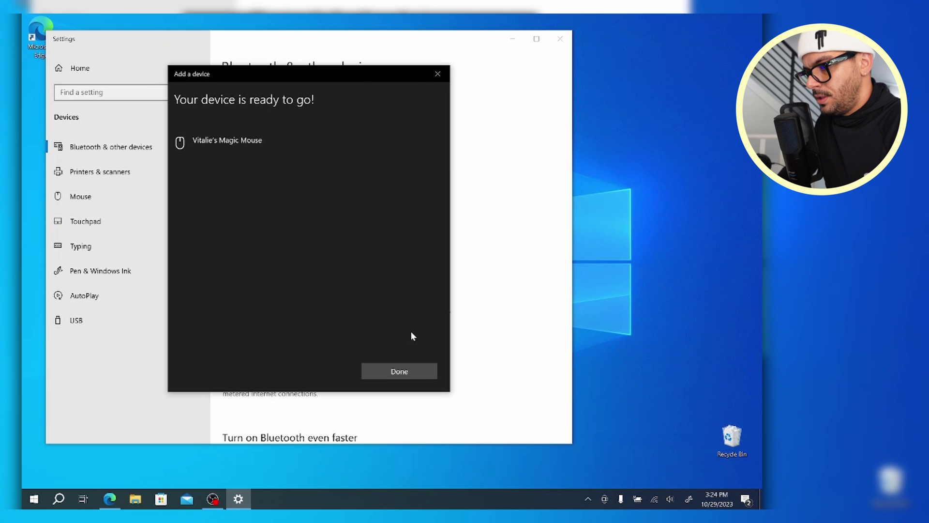
click(388, 376)
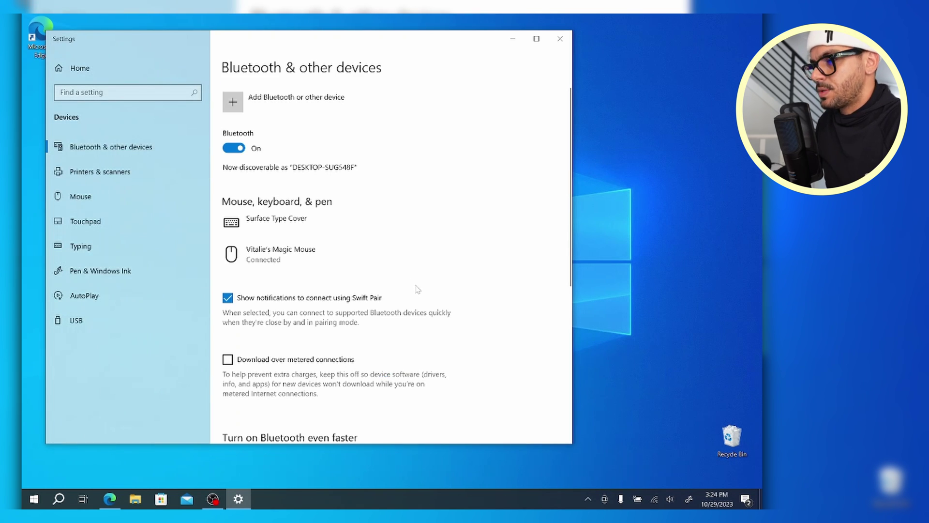
Move the Settings window aside and bring Microsoft Edge to the front.
mouse_move(316, 44)
mouse_down()
mouse_move(446, 41)
mouse_move(410, 50)
mouse_up()
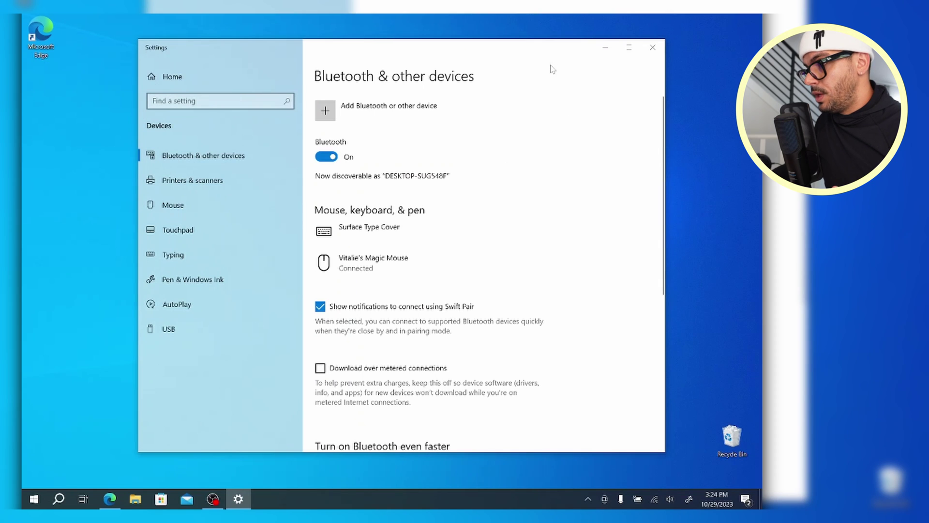
drag(551, 50, 564, 55)
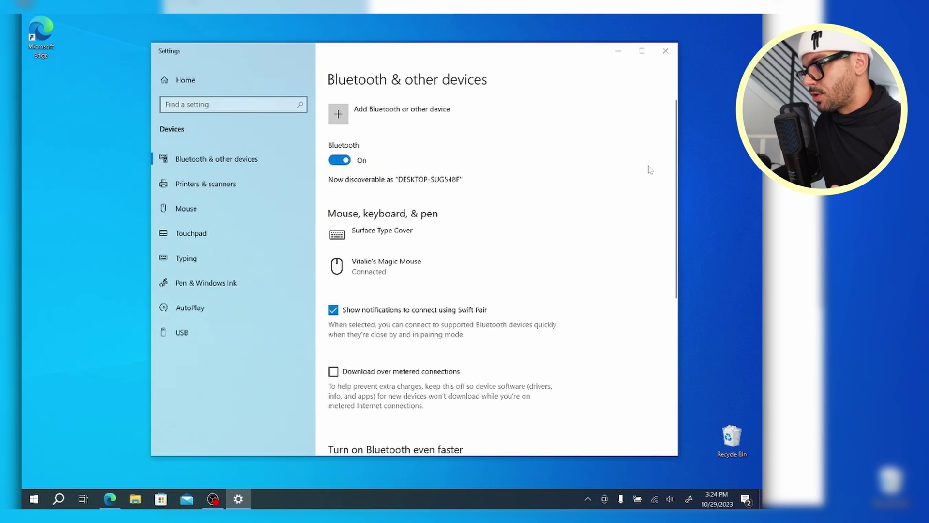
click(110, 499)
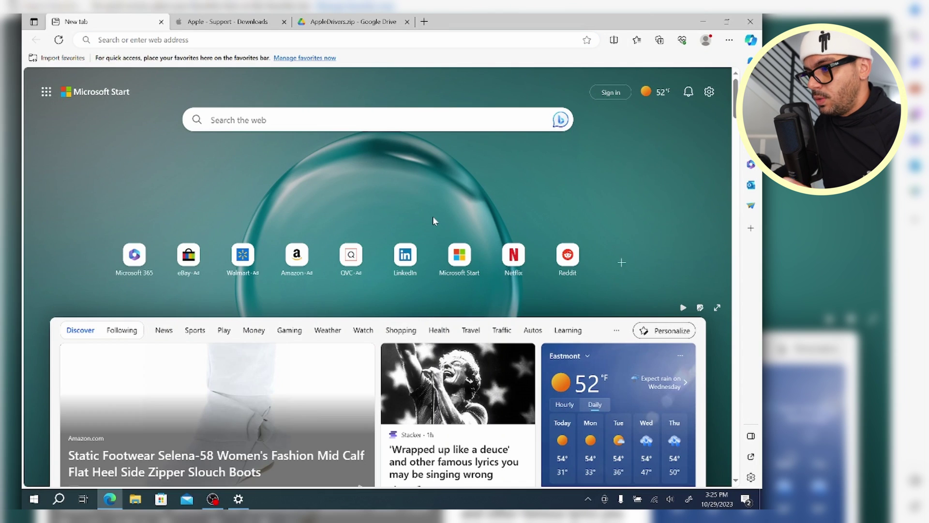
Find Boot Camp Support Software 5.1.5722 on Apple Support downloads and download its zip.
click(211, 22)
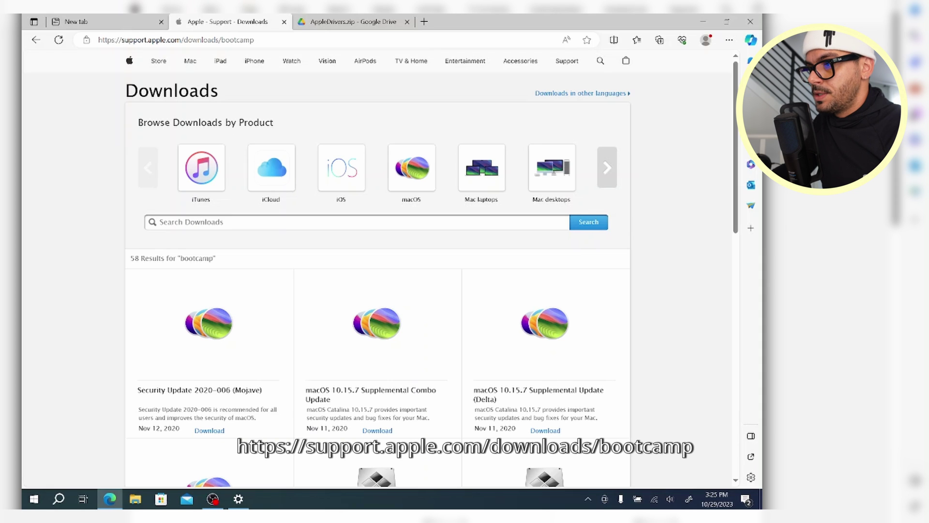
key(ctrl+l)
click(656, 201)
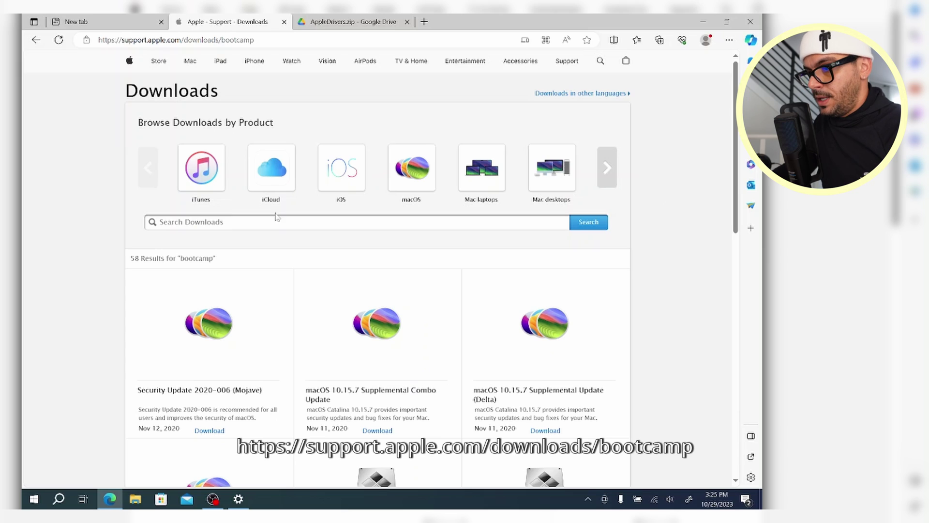
scroll(276, 211, down, 10)
scroll(276, 210, up, 10)
scroll(276, 211, down, 1)
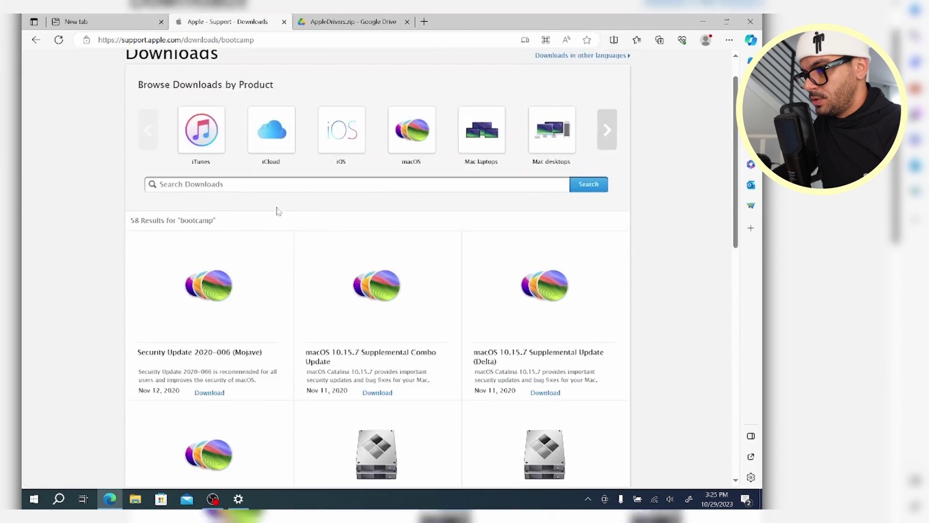
scroll(276, 211, down, 5)
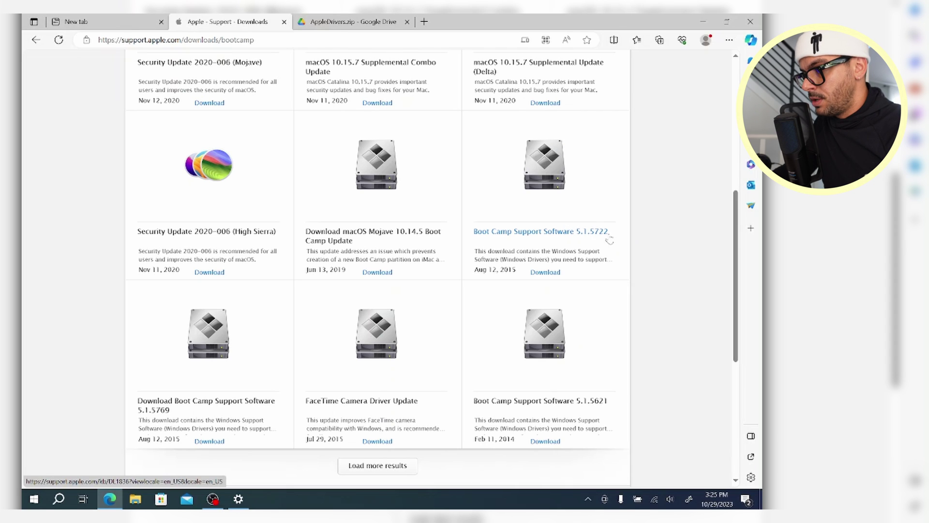
click(554, 232)
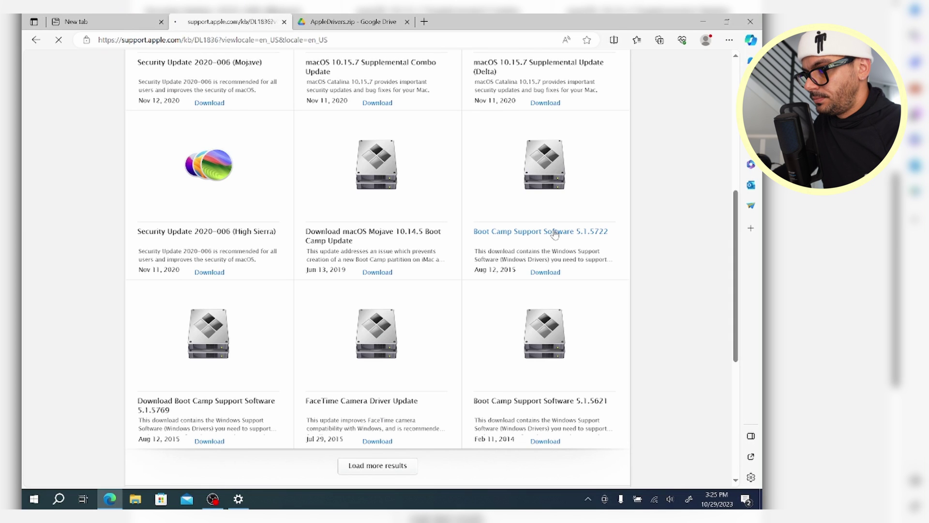
click(280, 130)
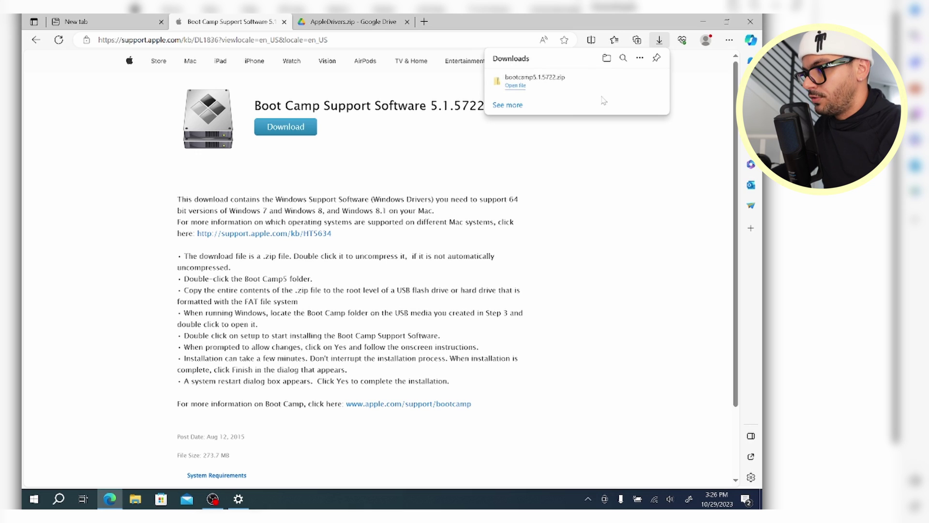
mouse_move(552, 81)
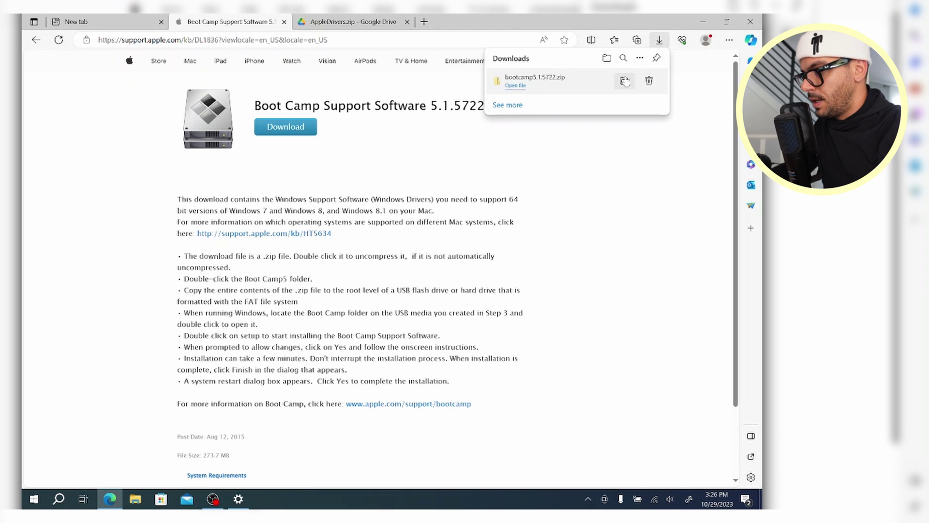
Show the downloaded bootcamp zip in its folder and browse into BootCamp\Drivers.
click(625, 82)
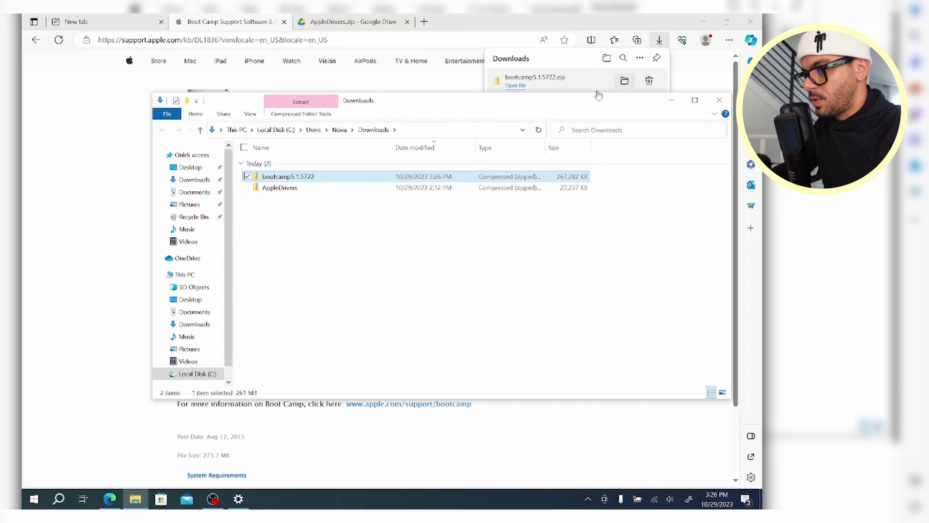
right_click(337, 177)
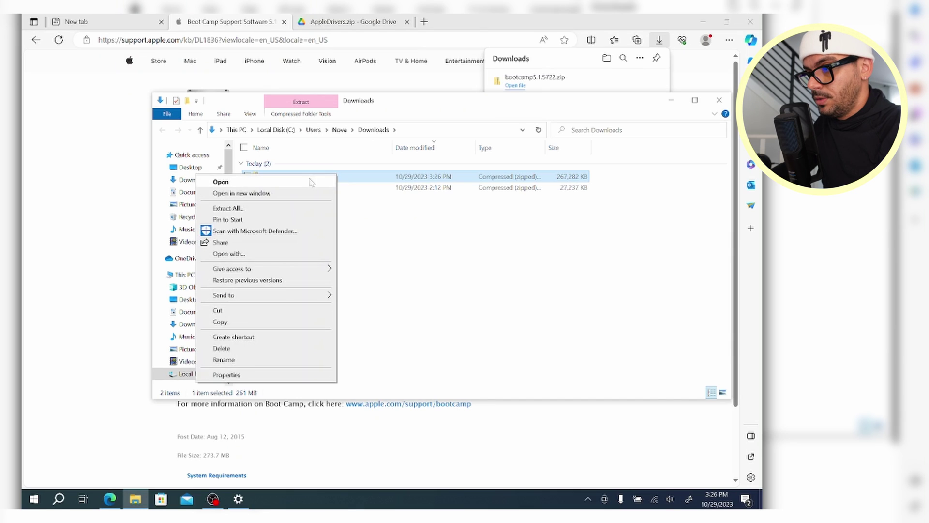
click(221, 181)
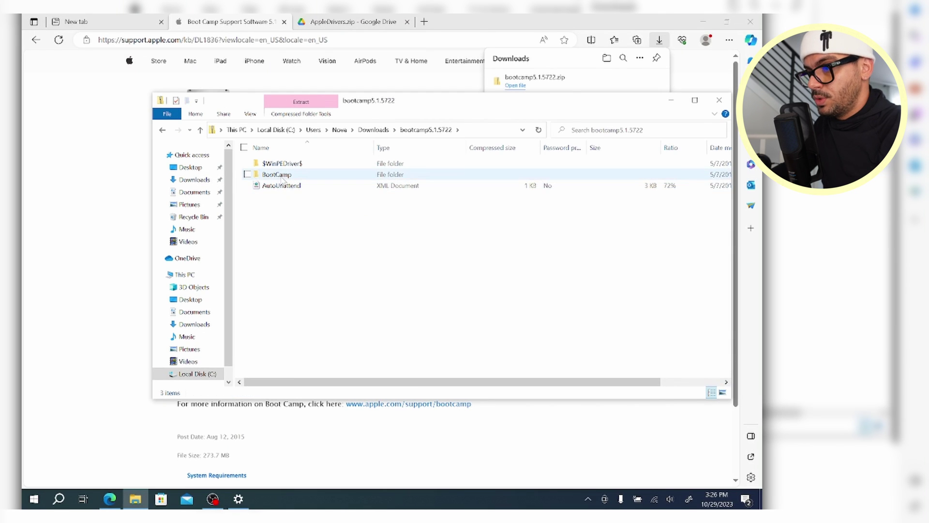
double_click(276, 175)
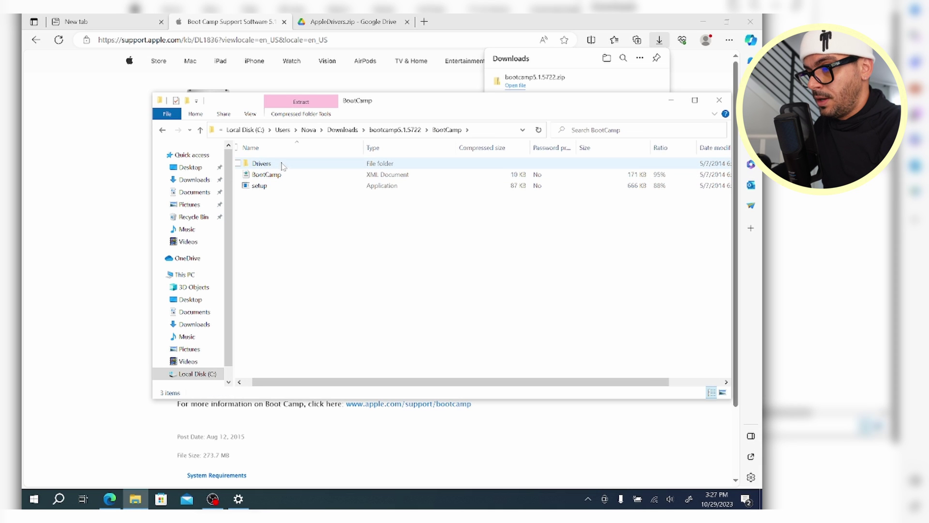
double_click(283, 164)
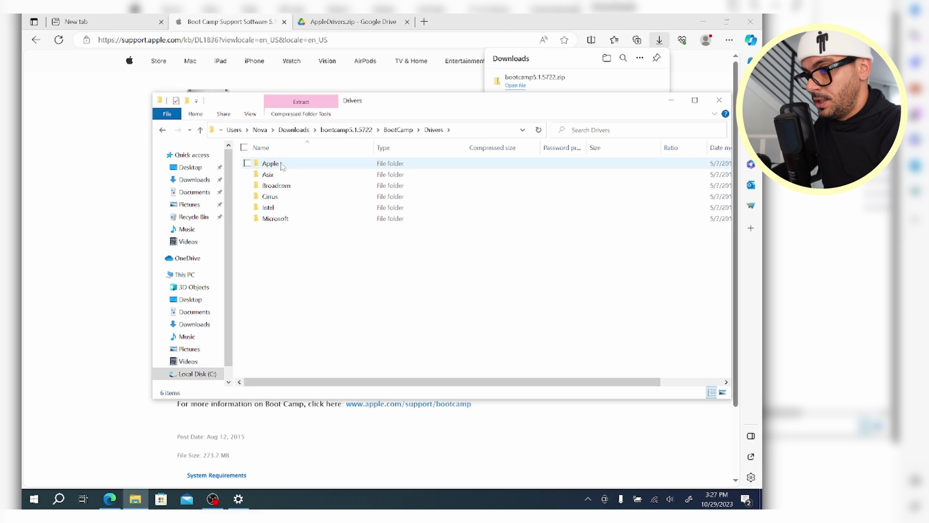
Open the Apple drivers folder and select the AppleWirelessMouse64 installer.
click(272, 164)
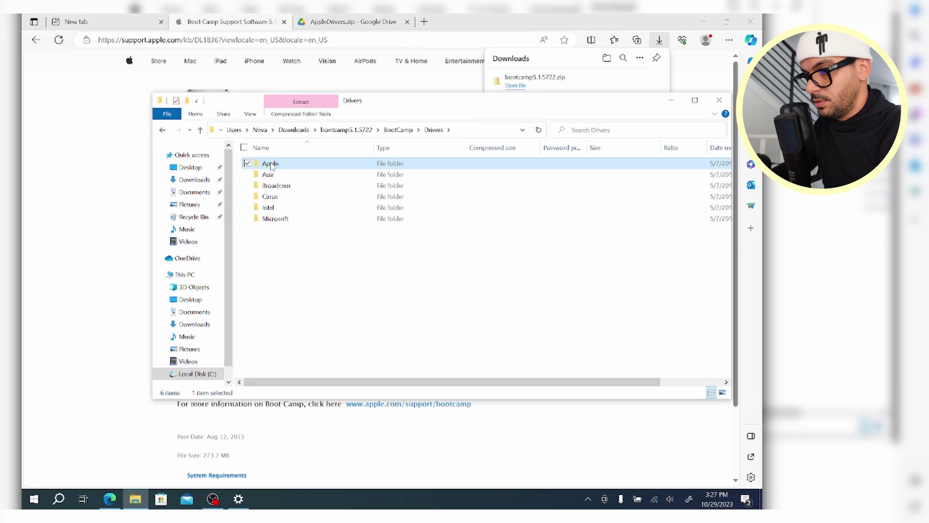
double_click(271, 164)
click(303, 275)
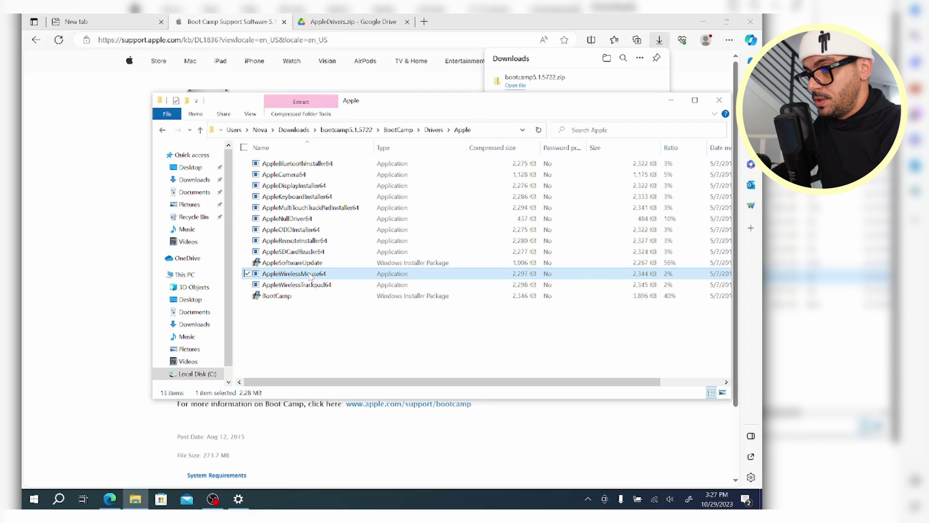
Run AppleWirelessMouse64, accept the agreement and finish installing the Apple Wireless Mouse driver.
double_click(312, 276)
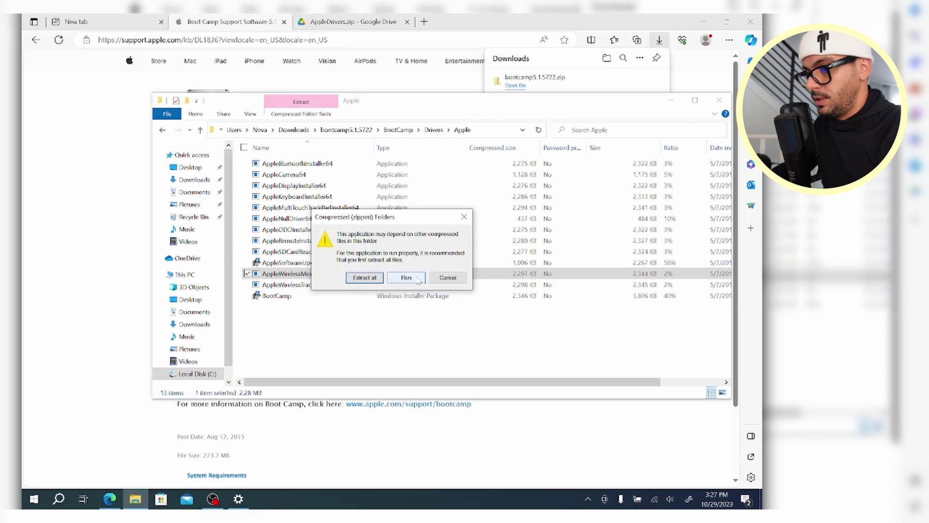
click(407, 278)
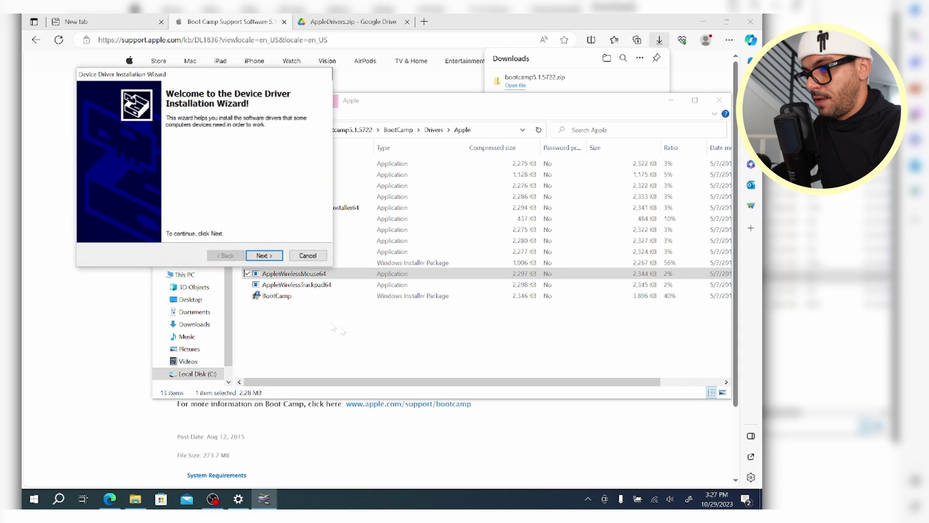
click(263, 257)
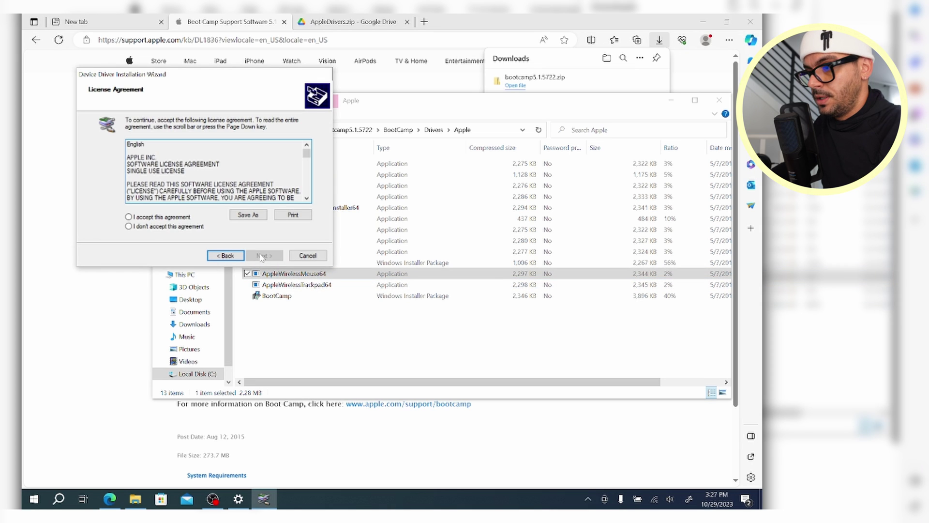
click(129, 217)
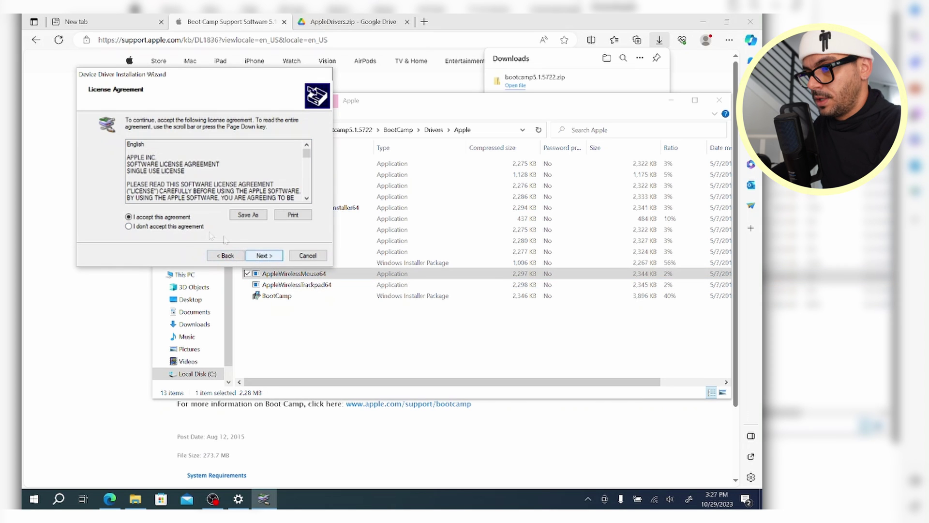
click(263, 256)
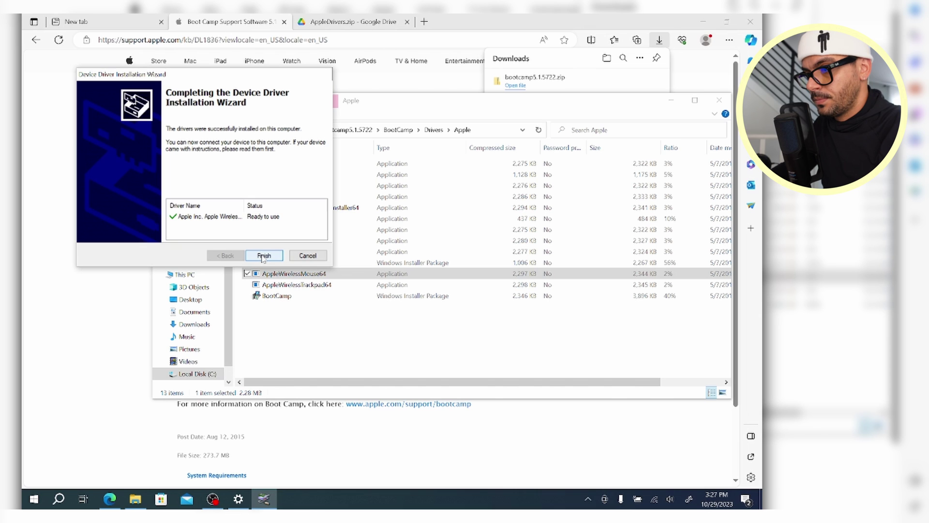
click(264, 255)
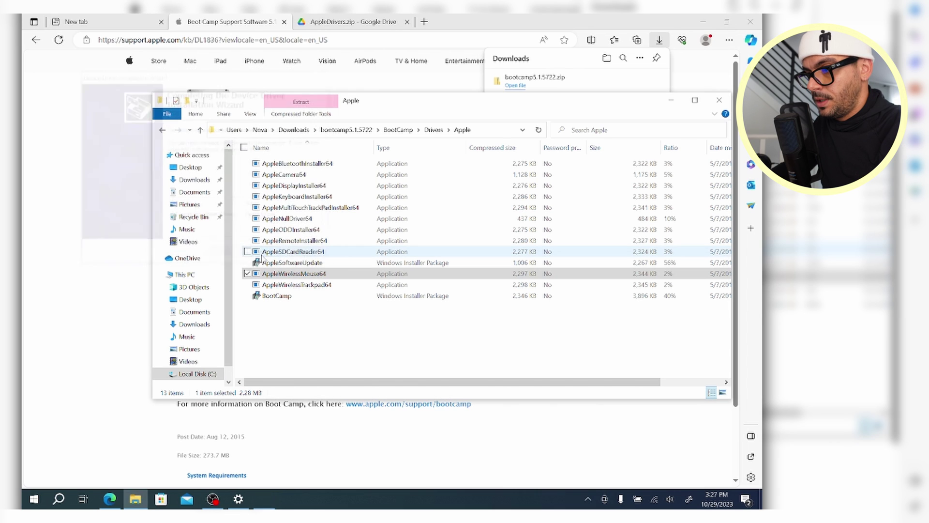
Minimize File Explorer and dismiss the compatibility warning.
click(672, 101)
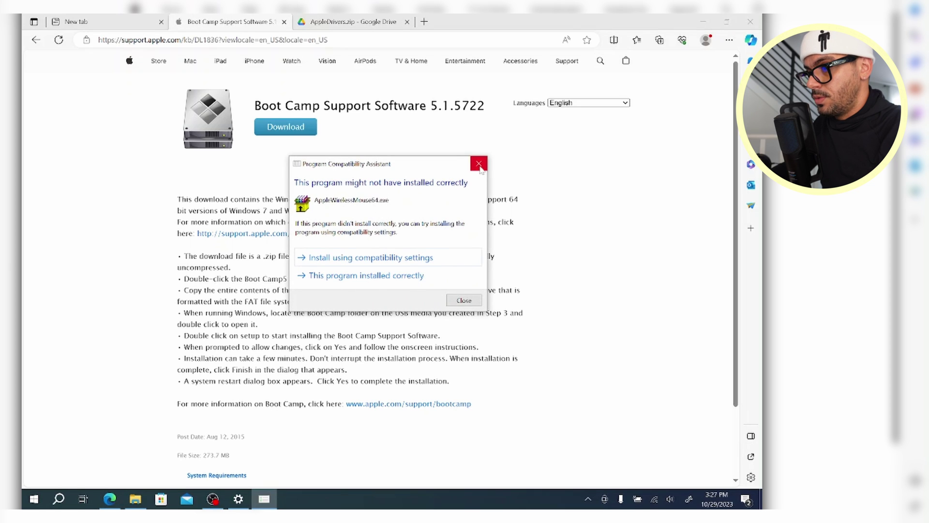
click(479, 164)
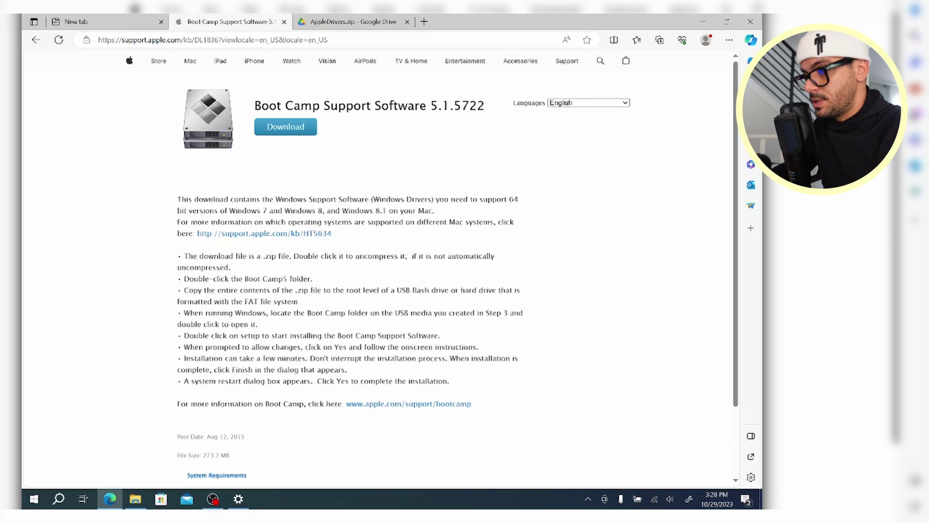
scroll(373, 207, down, 3)
scroll(374, 207, up, 3)
scroll(374, 207, down, 3)
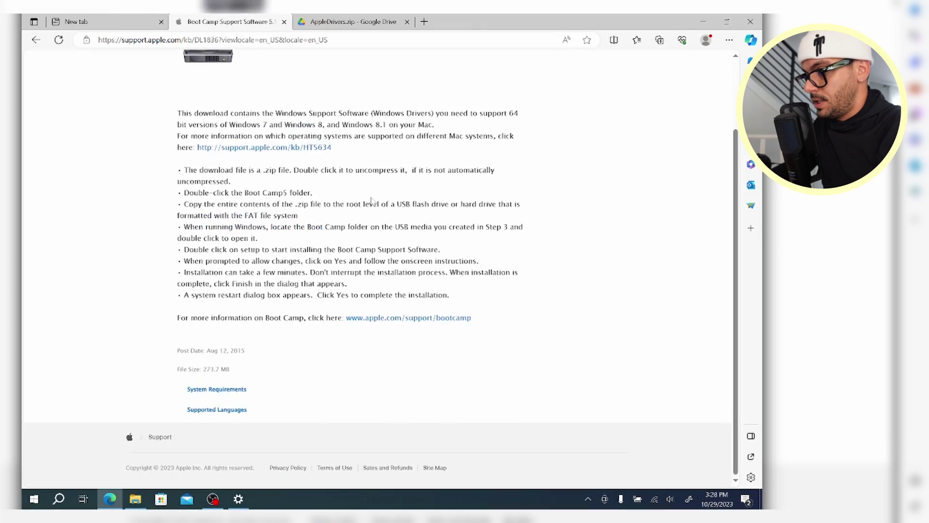
scroll(374, 206, up, 3)
scroll(374, 207, down, 3)
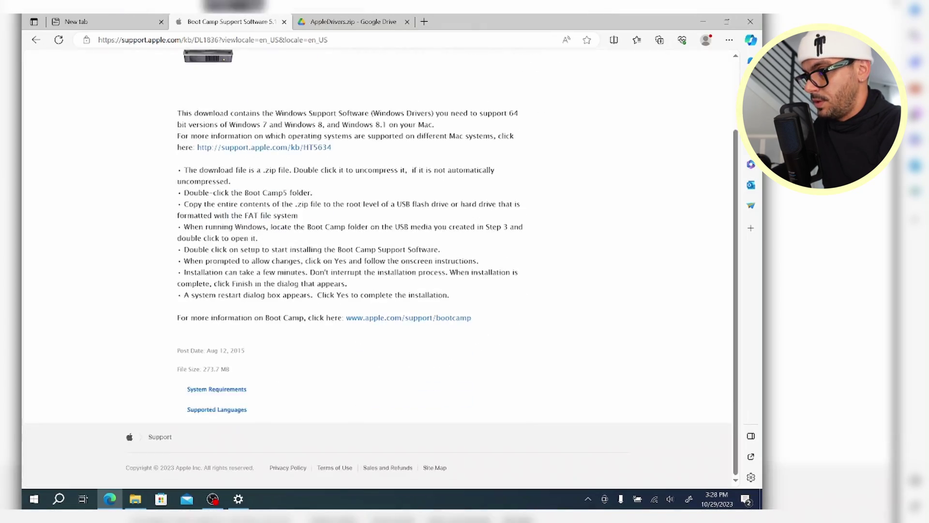
scroll(373, 207, up, 3)
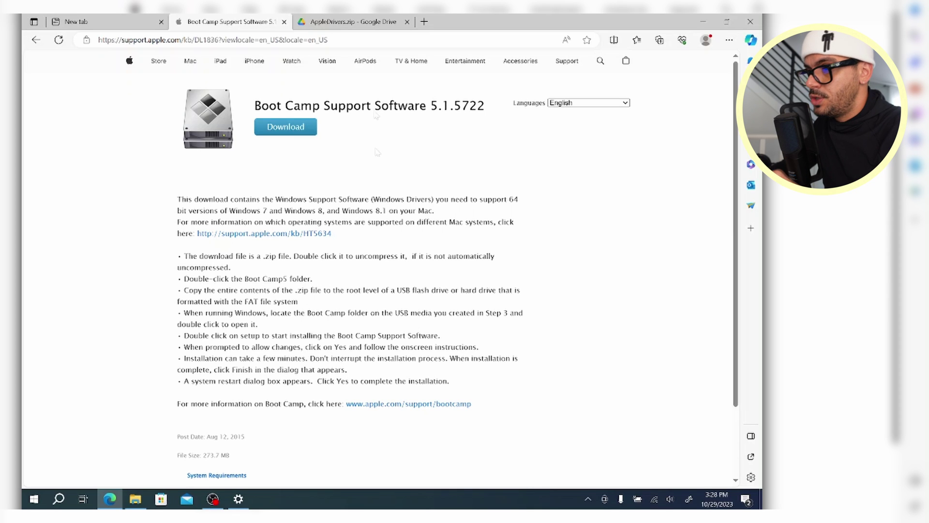
Switch to the AppleDrivers.zip file previewed in Google Drive.
click(356, 22)
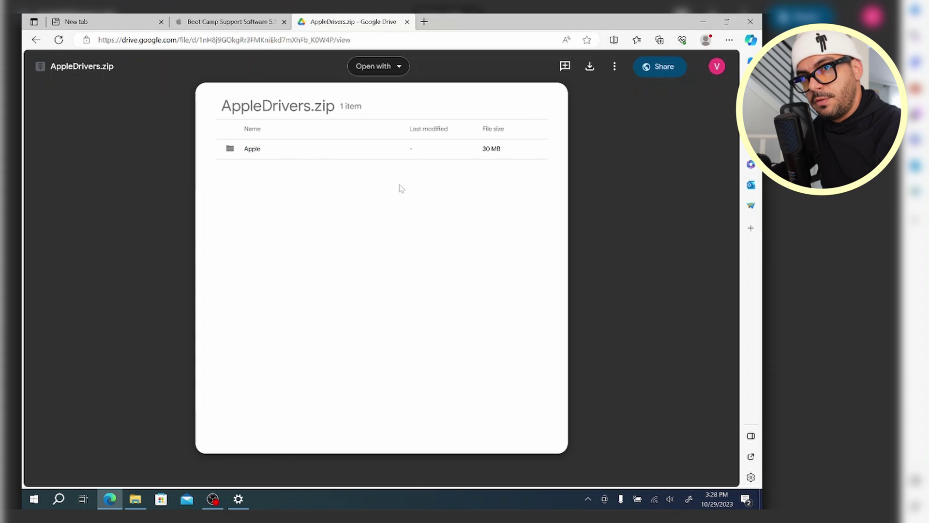
Open the Apple folder inside AppleDrivers.zip to list its 15 driver files.
click(298, 150)
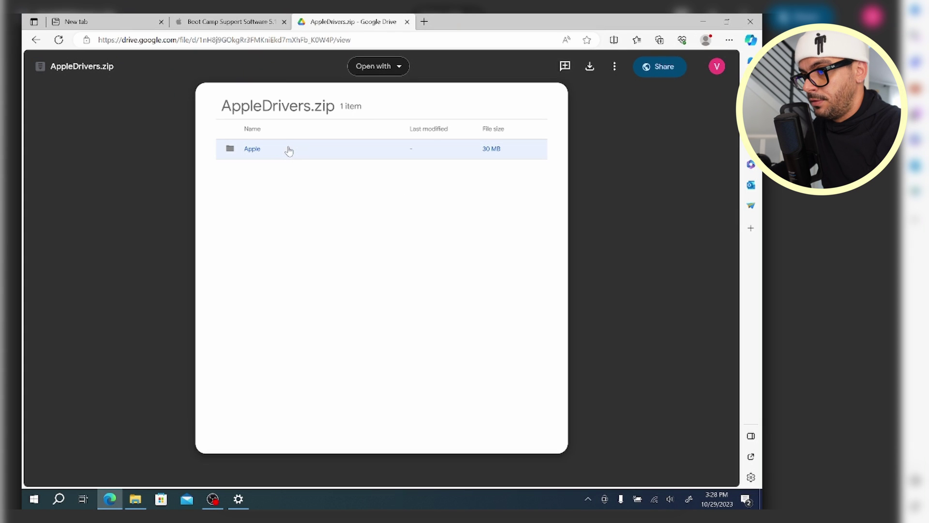
double_click(289, 150)
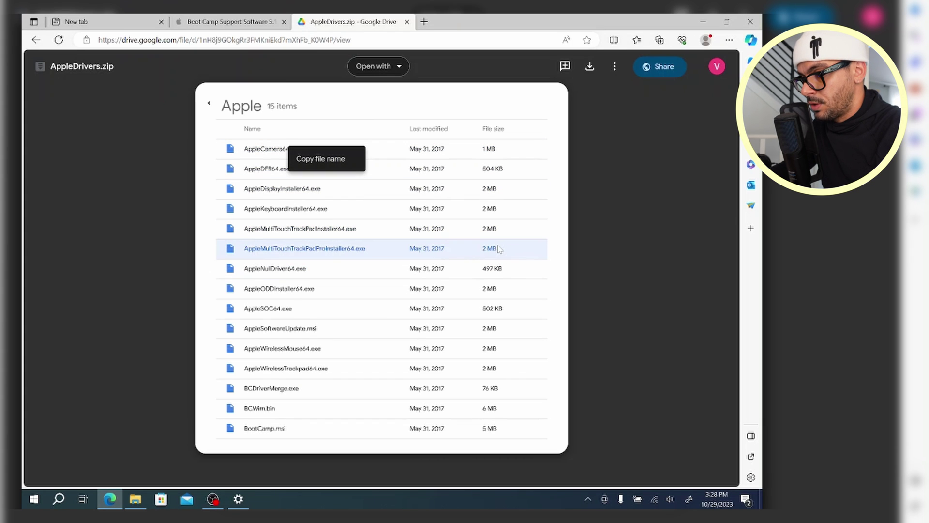